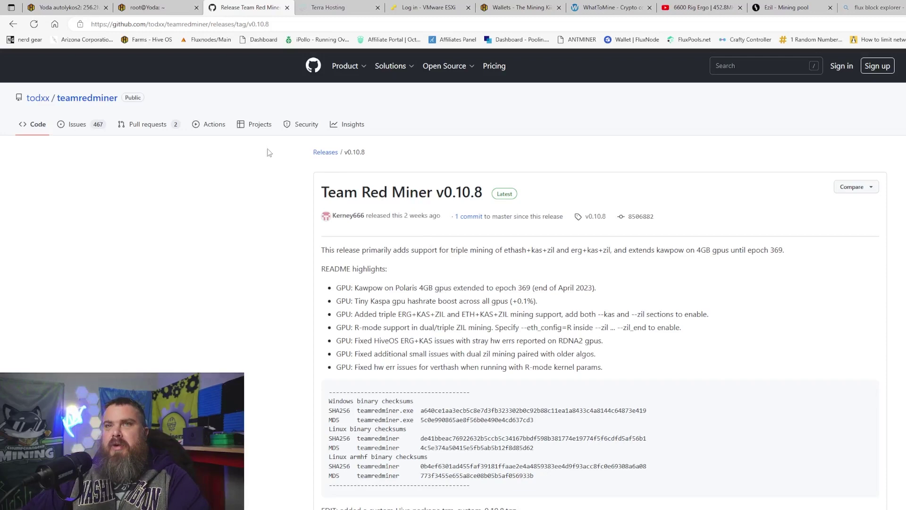
- Open the Yoda worker's overview, showing six RX 6600 GPUs mining ERG plus KAS at 338.3 MH/s
key("ctrl+1")
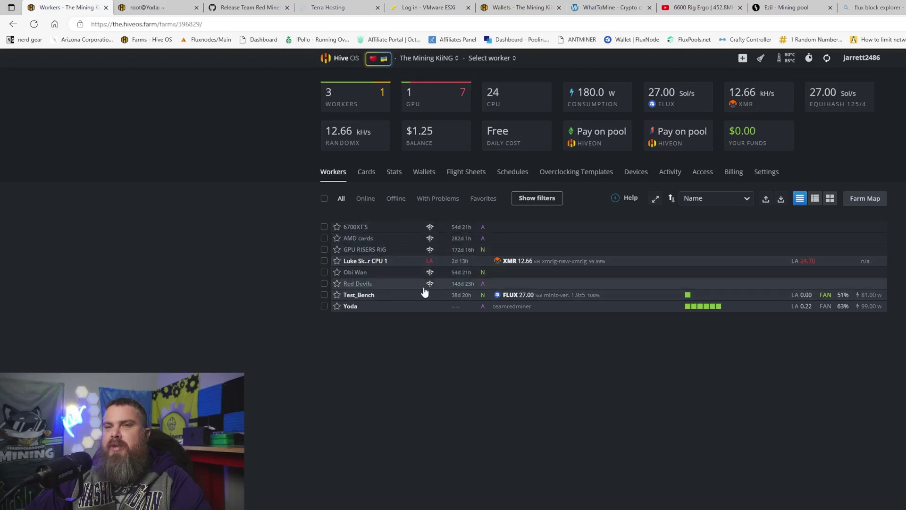
left_click(349, 306)
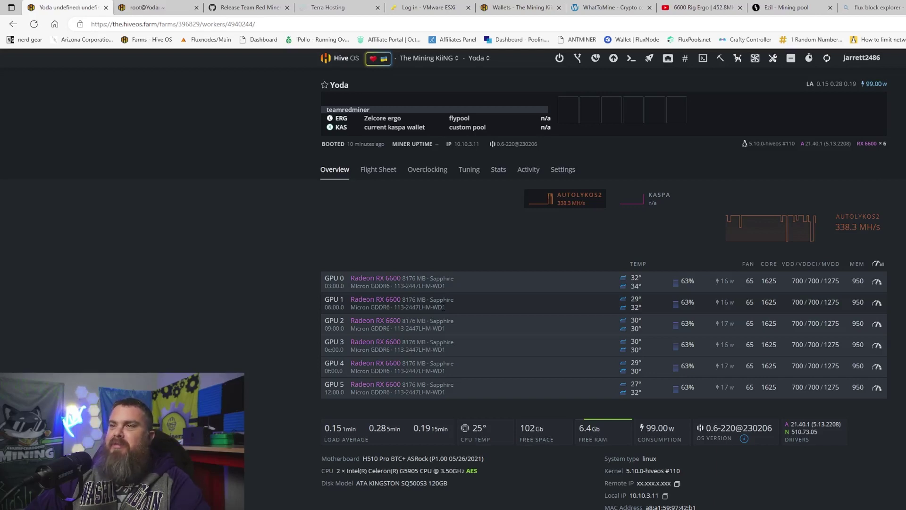
- Open Yoda's flight sheet: ERG on flypool via TeamRedMiner, with dual KAS
left_click(380, 171)
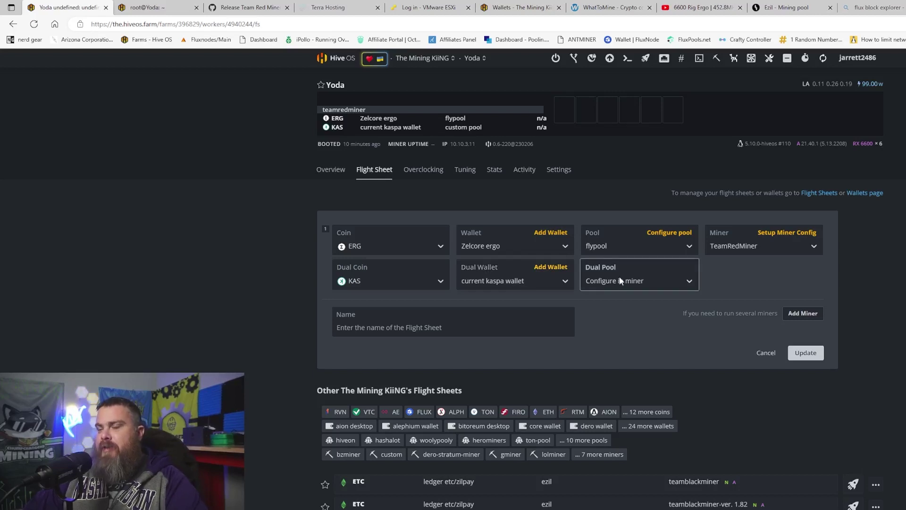
- Review the TeamRedMiner second-coin settings, keeping kas with pool us1.kaspa-pool.org:4444
left_click(771, 237)
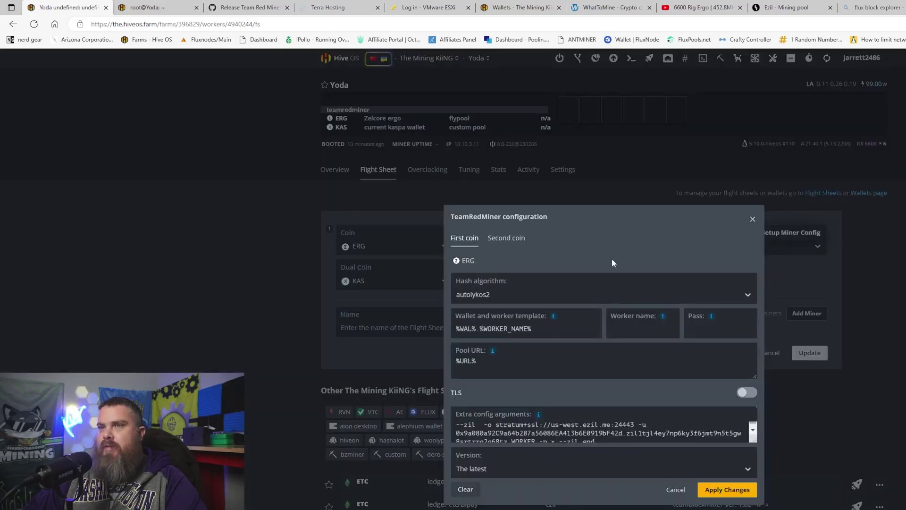
left_click(506, 238)
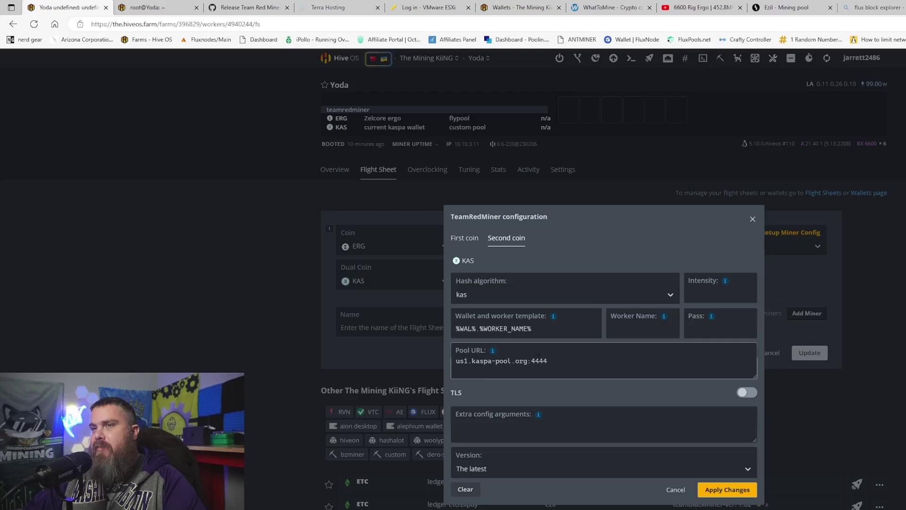
left_click(464, 238)
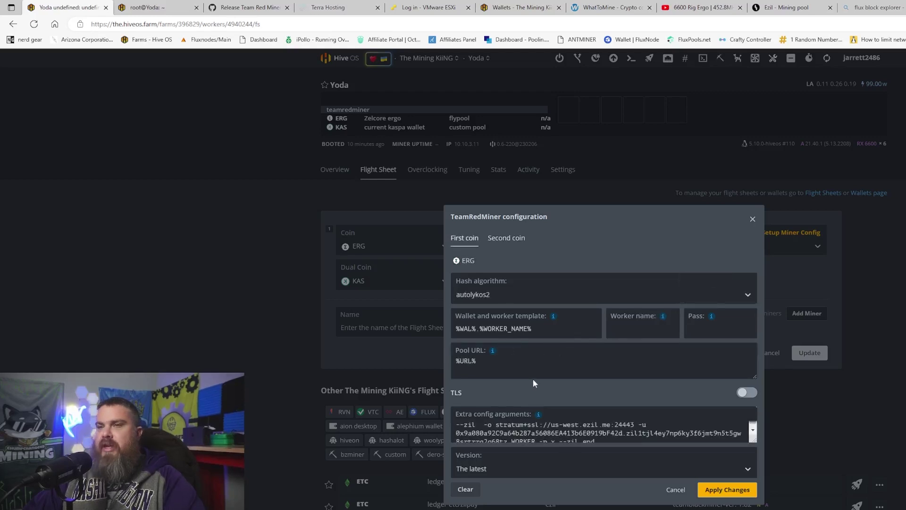
left_click(502, 249)
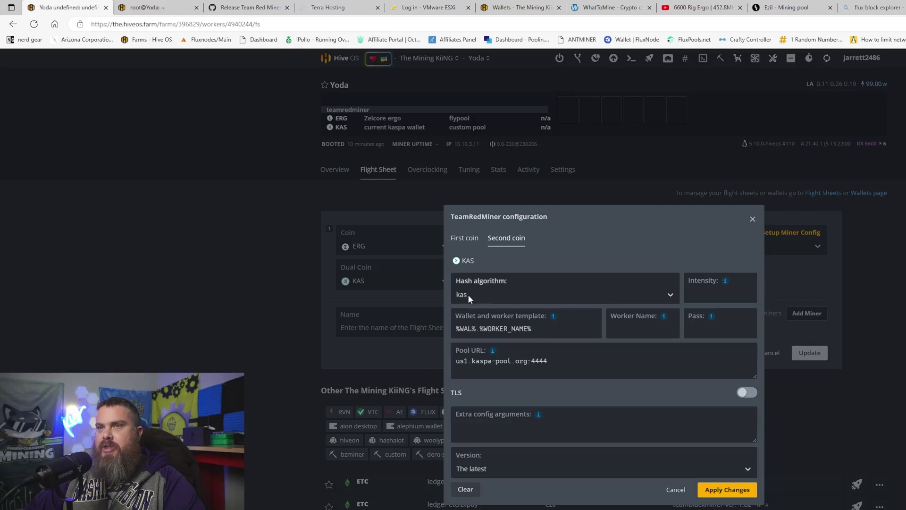
left_click(482, 296)
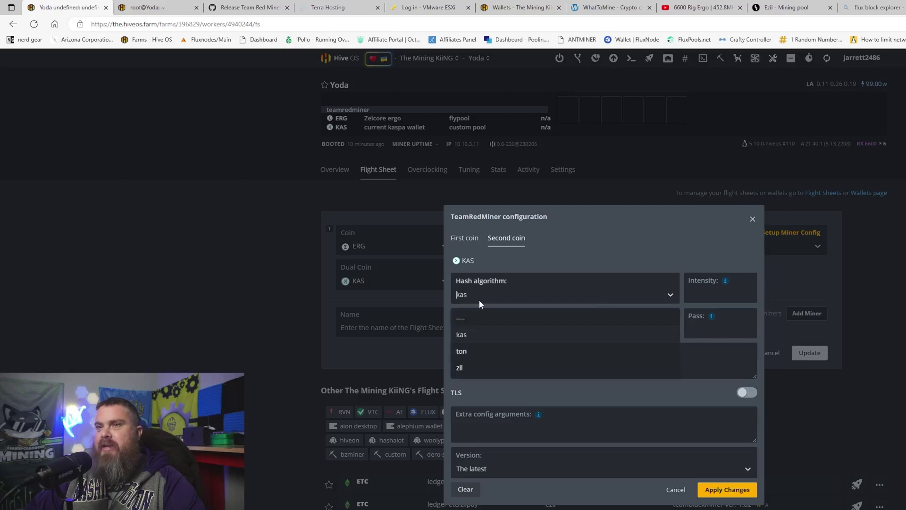
left_click(463, 334)
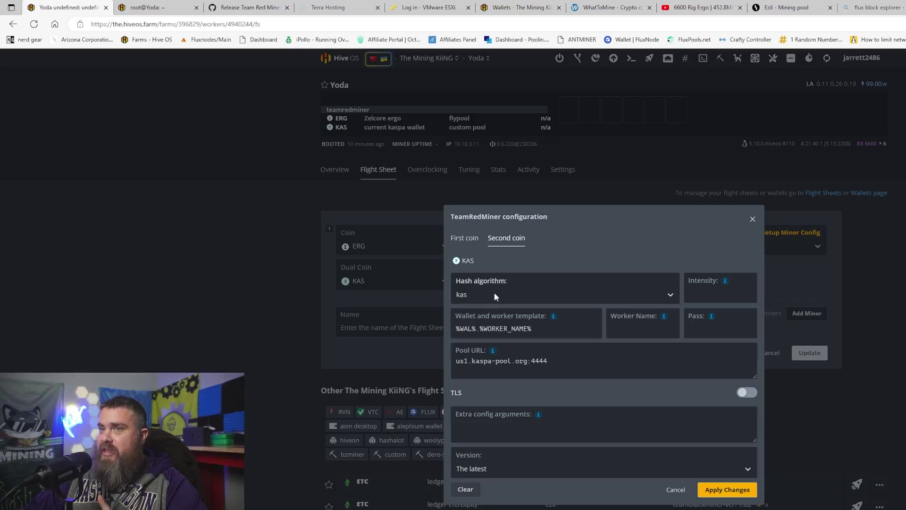
left_click(465, 239)
left_click(505, 239)
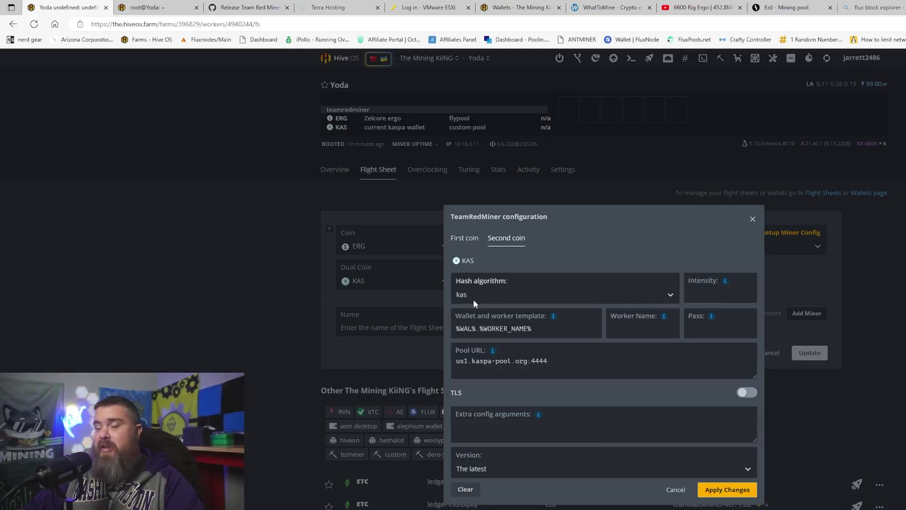
- Locate the --zil block in the ERG extra arguments, pointing to stratum+ssl://us-west.ezil.me:24443
left_click(466, 240)
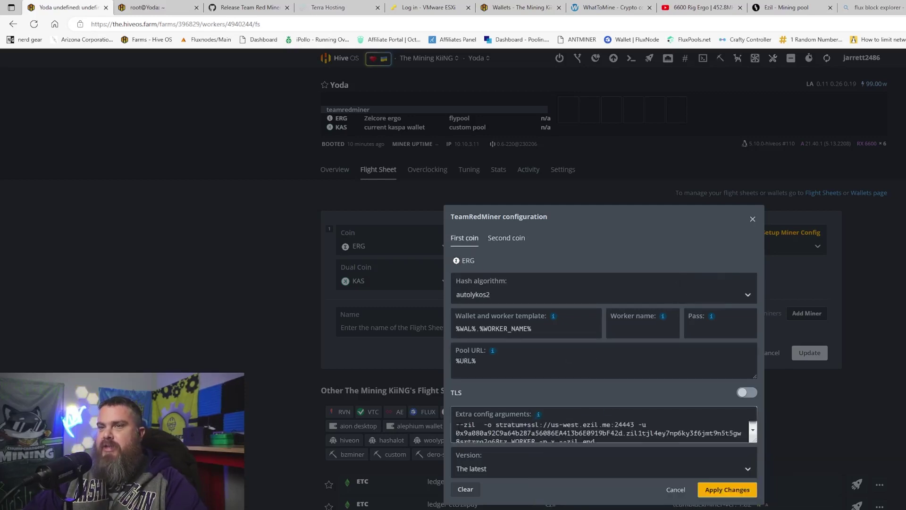
left_click(460, 423)
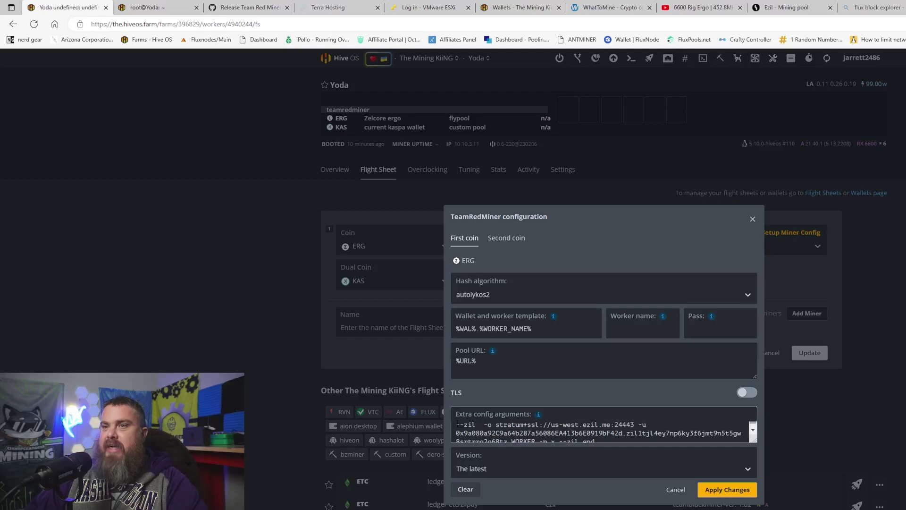
double_click(482, 424)
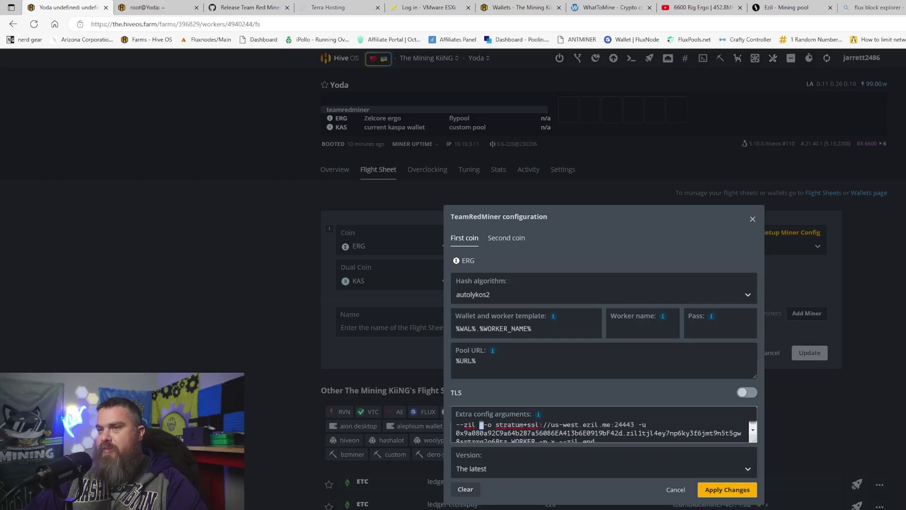
scroll(600, 432, "down", 1)
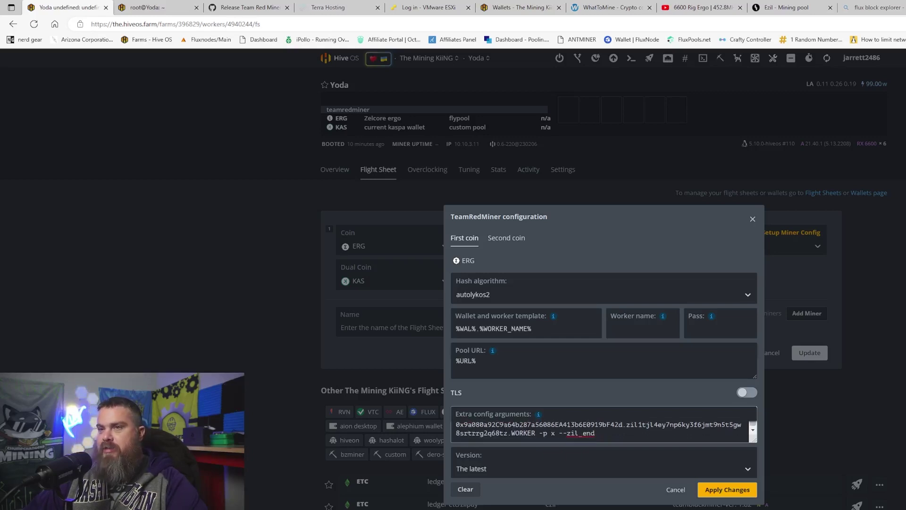
scroll(600, 432, "up", 1)
left_click(469, 424)
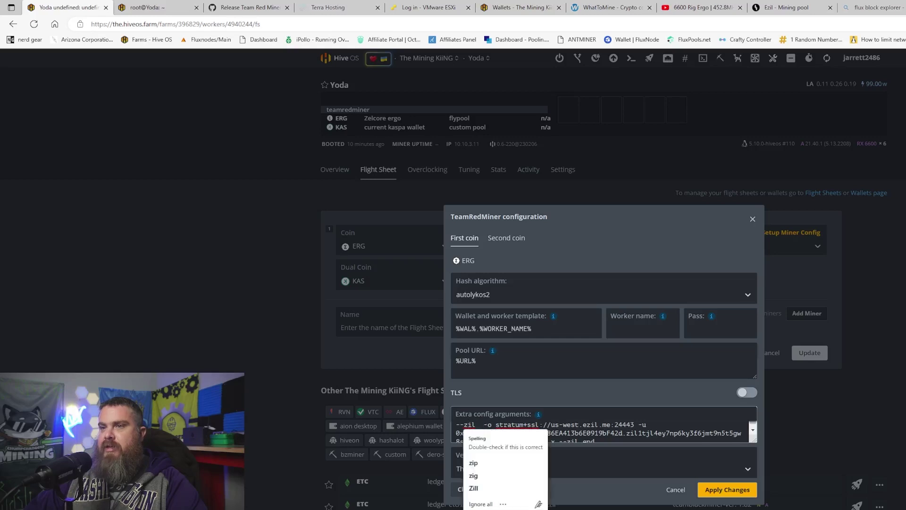
left_click(514, 424)
left_click(578, 424)
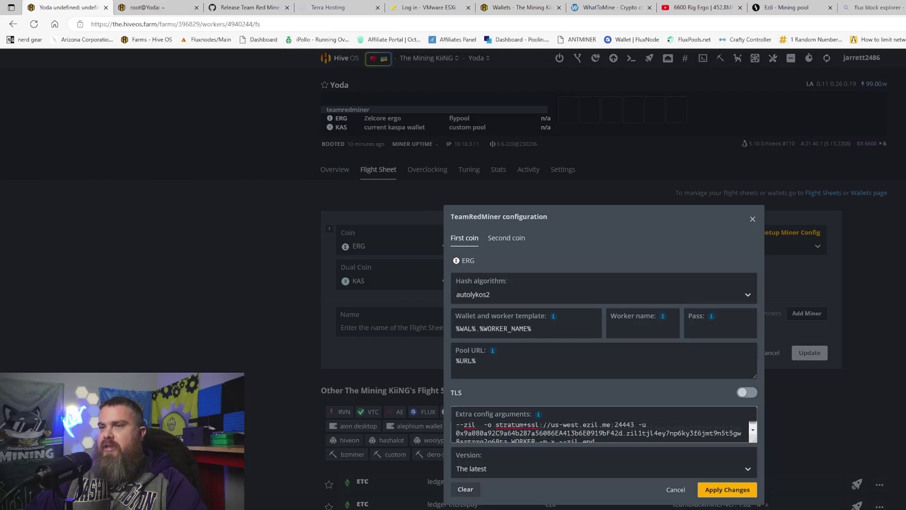
- Check the --zil_end terminator closing the ZIL block in the extra arguments
scroll(599, 431, "down", 1)
scroll(599, 432, "up", 1)
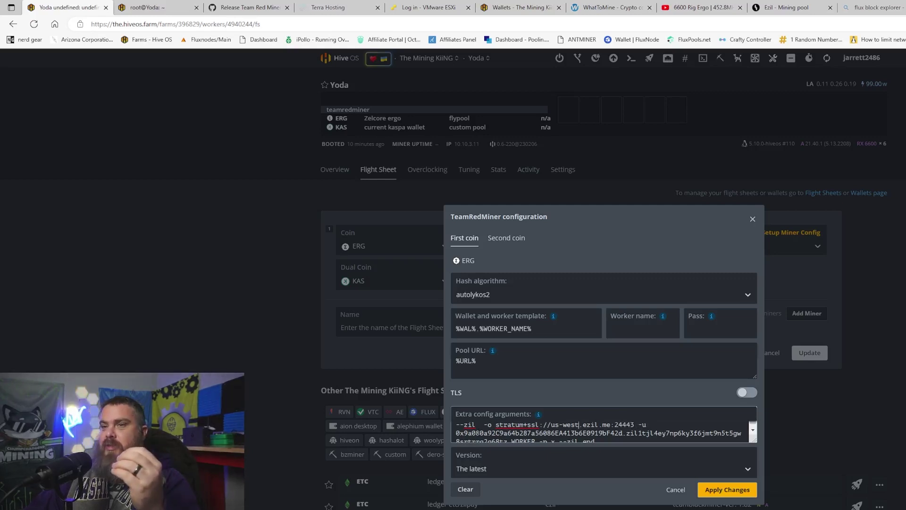
scroll(600, 431, "down", 1)
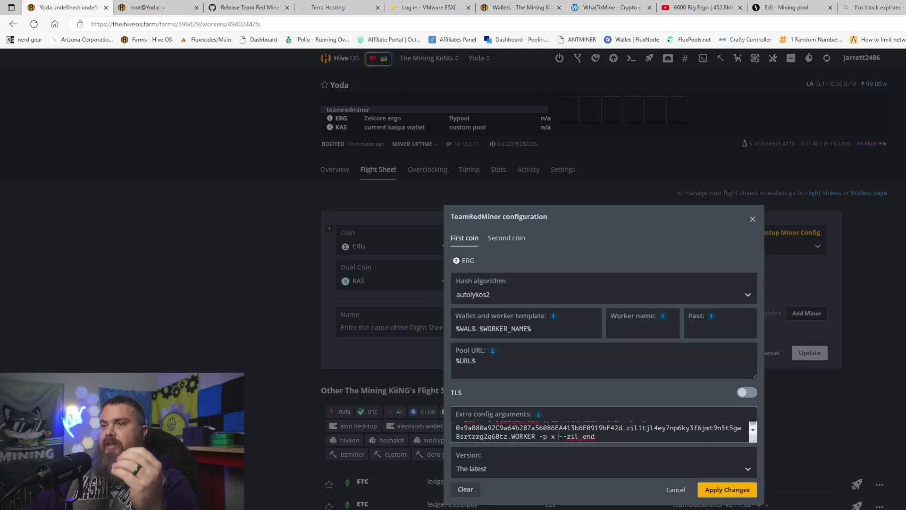
left_click_drag(559, 436, 592, 434)
right_click(569, 435)
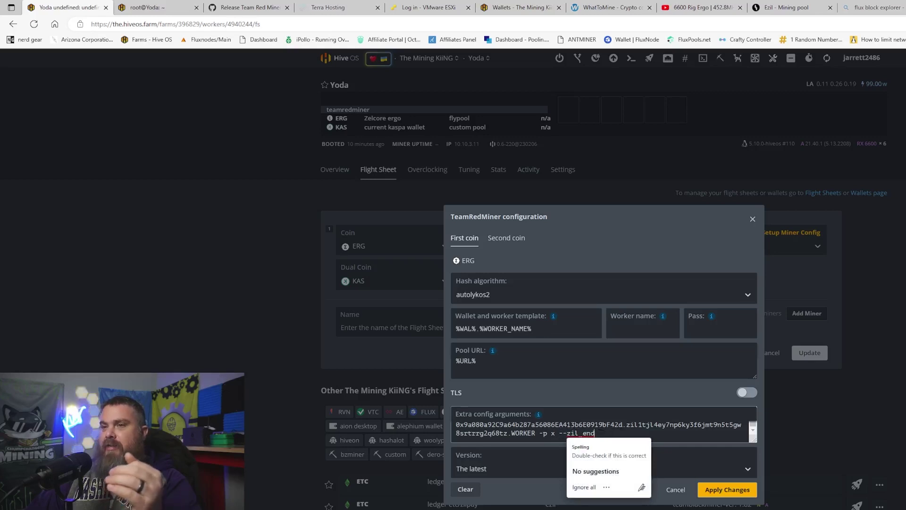
left_click(551, 433)
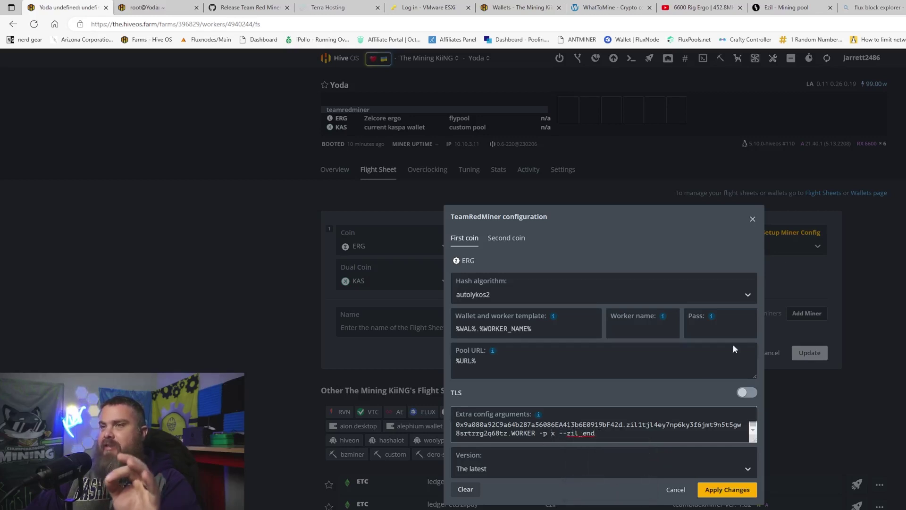
- Glance at the KAS second-coin settings again, then close the TeamRedMiner configuration
left_click(506, 238)
left_click(464, 238)
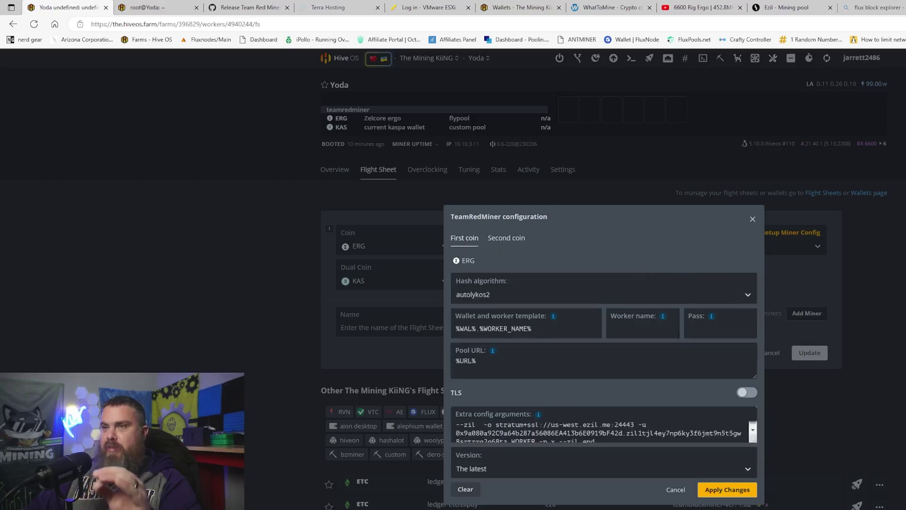
left_click(752, 219)
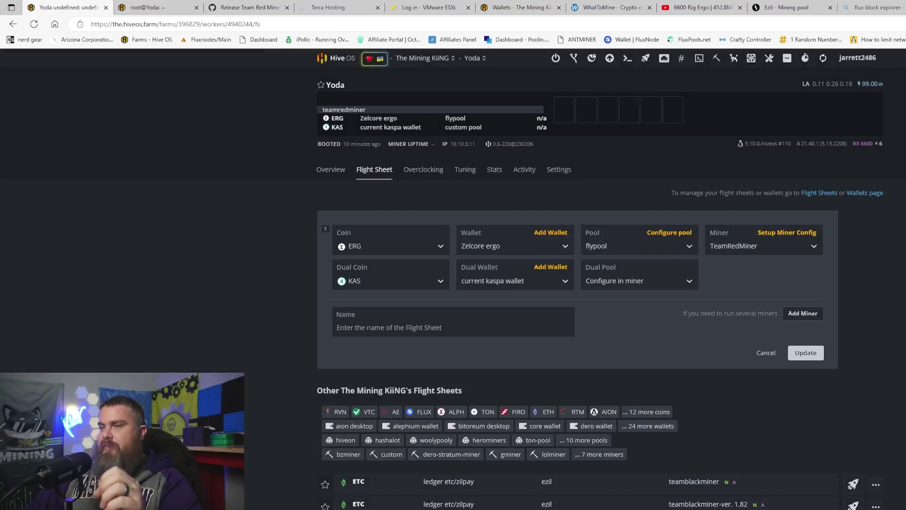
- Restart the miner from Yoda's Overview so it reports ERG 332.2 MH/s and KAS 1.232 GH/s
left_click(331, 170)
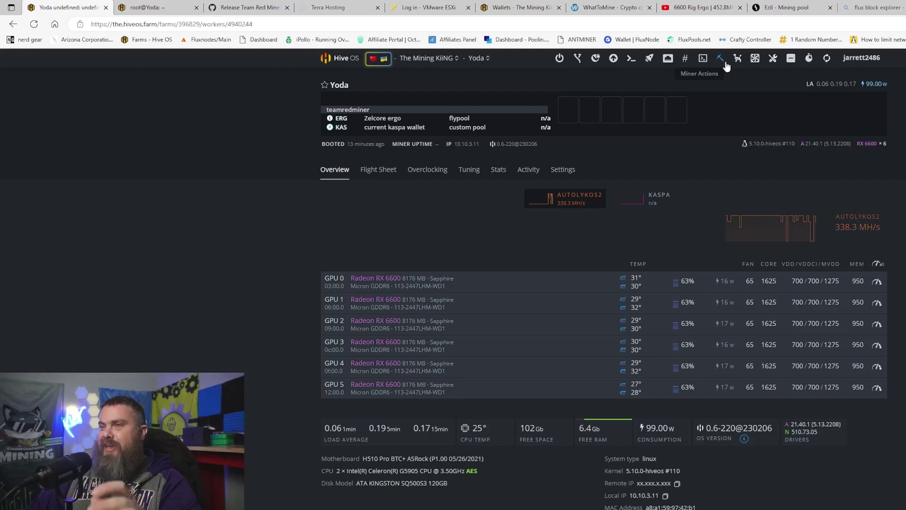
left_click(726, 66)
left_click(715, 76)
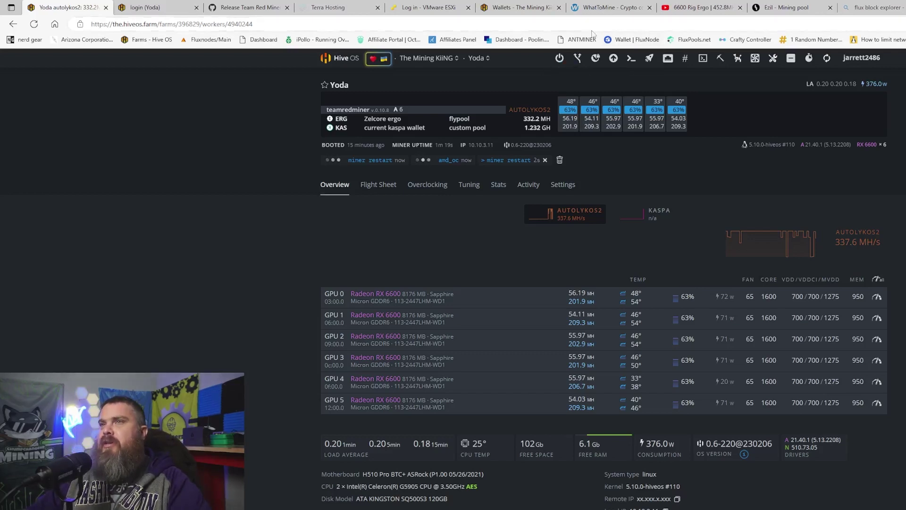
- View the WhatToMine calculator set for six RX 6600 cards at 330.0 MH/s Autolykos, 420 W
left_click(595, 8)
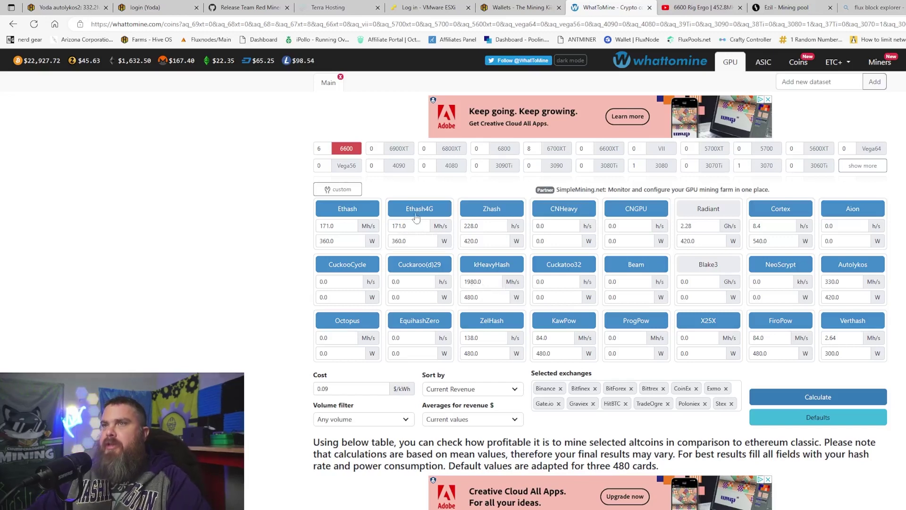
- Return to the Yoda worker overview, whose log now shows an AMD OC unchanged entry
left_click(68, 9)
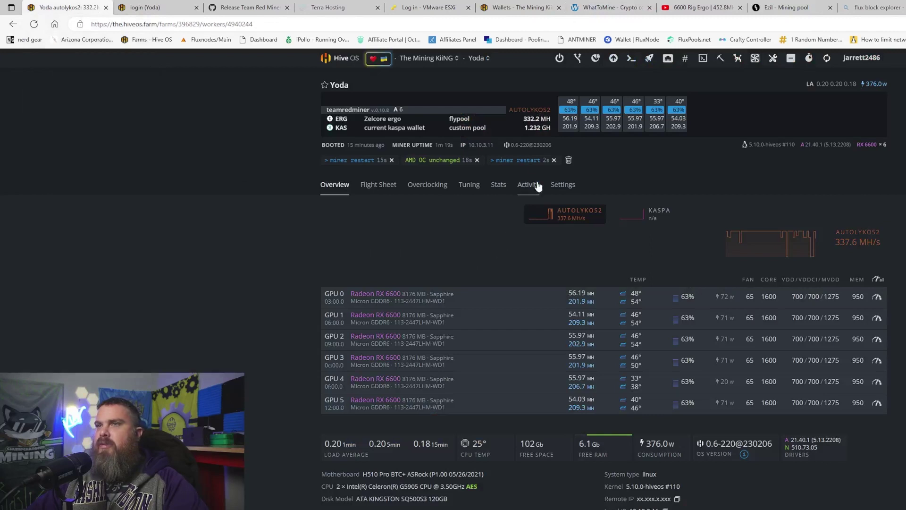